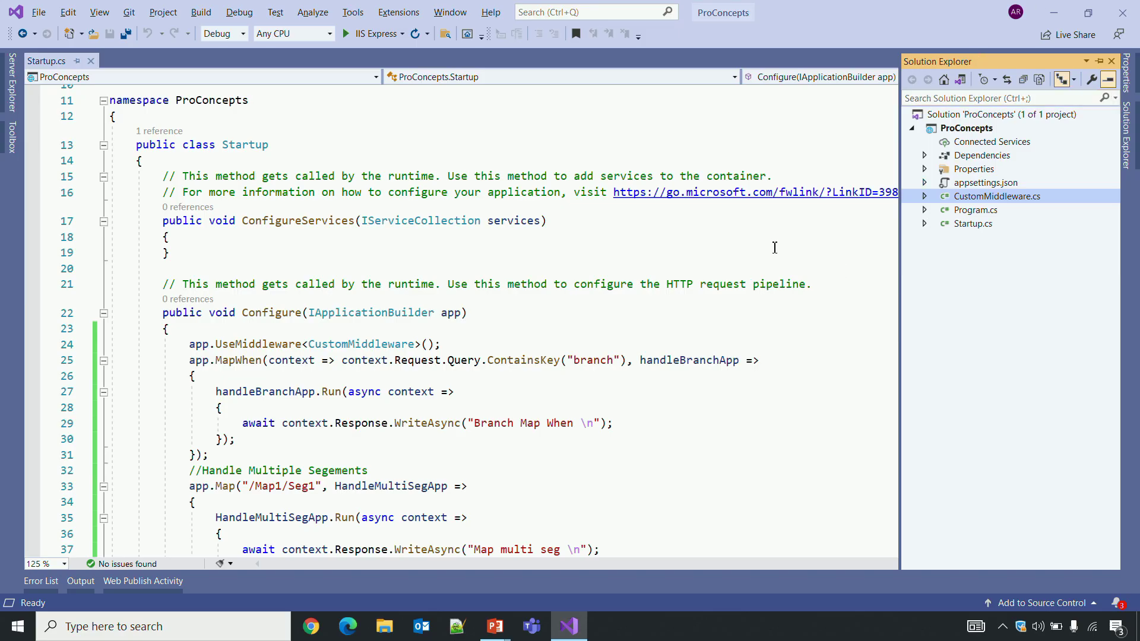
Add a new class file named MiddlewareExtension to the ProConcepts project
click(772, 244)
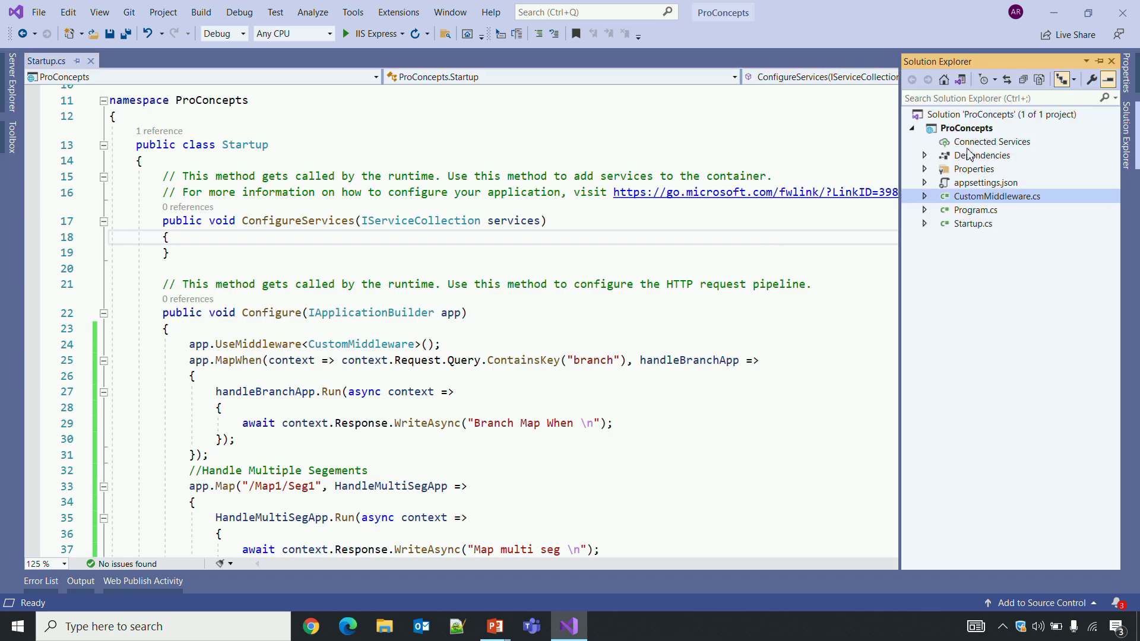
click(966, 128)
right_click(967, 130)
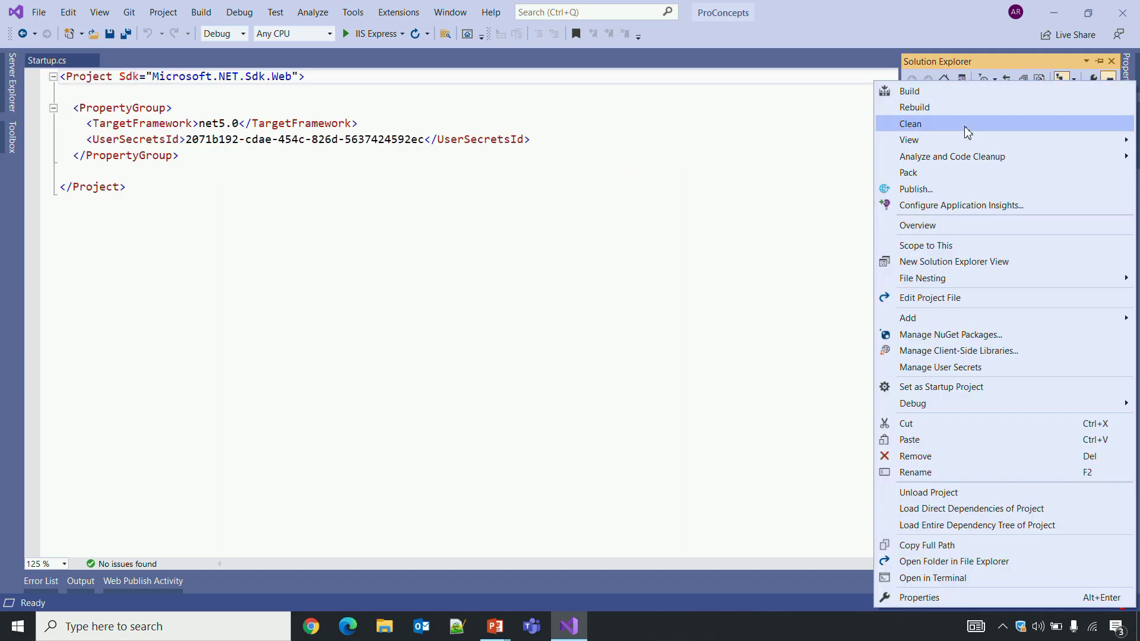
mouse_move(908, 319)
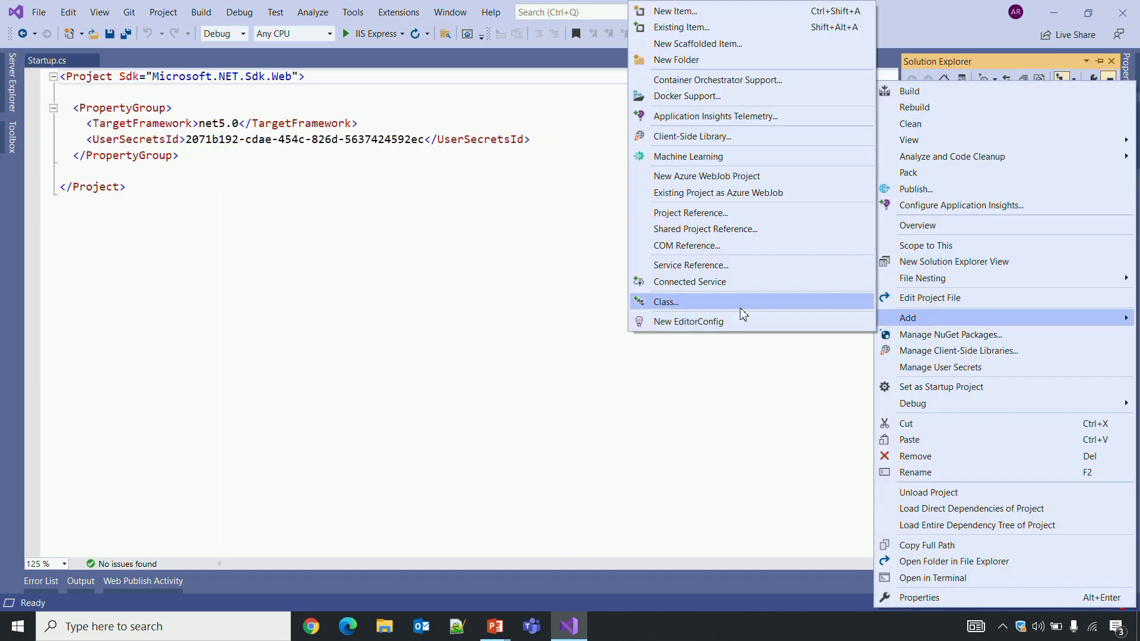
click(740, 308)
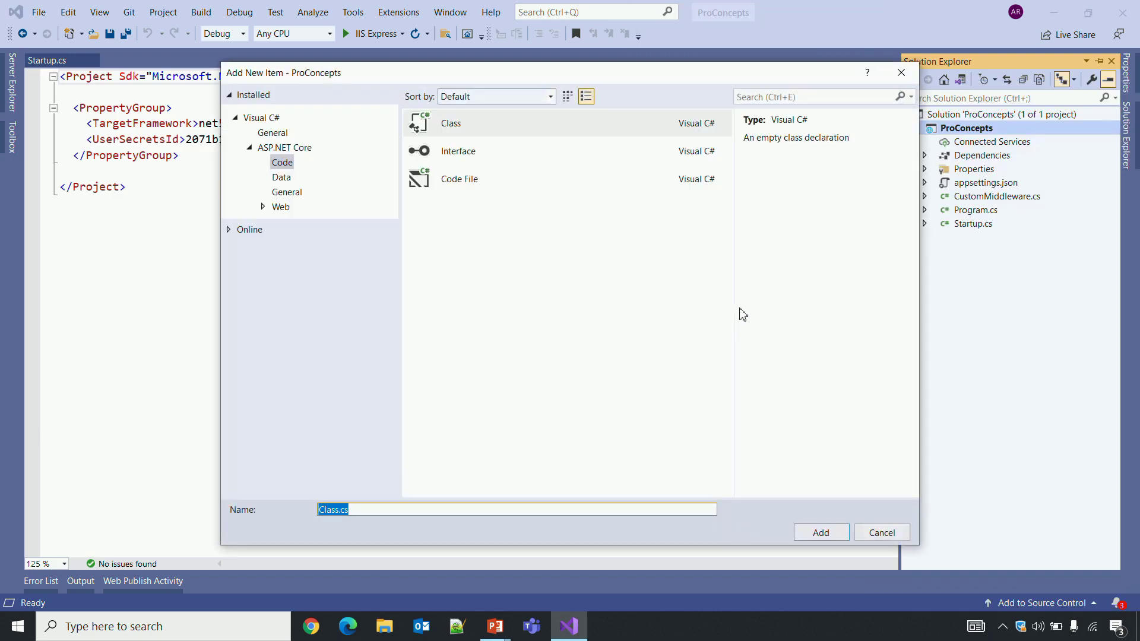
text(Mid)
text(dlewareEx)
text(tension)
key(Return)
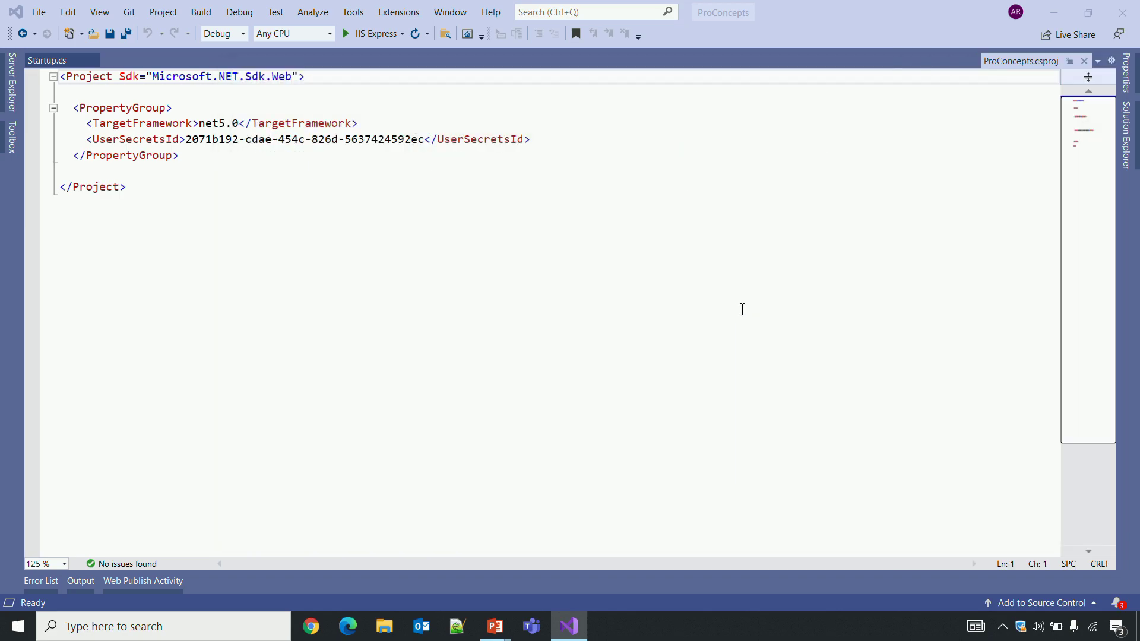
Make the class static and declare static MyExtensionMiddleware(this IApplicationBuilder app)
click(184, 217)
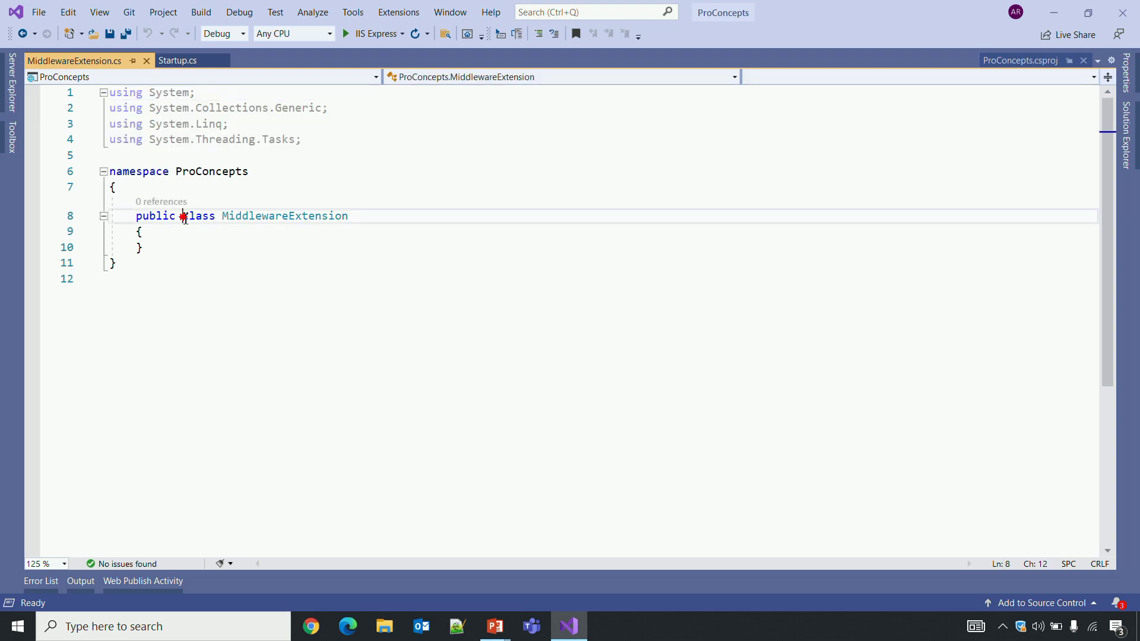
text(static)
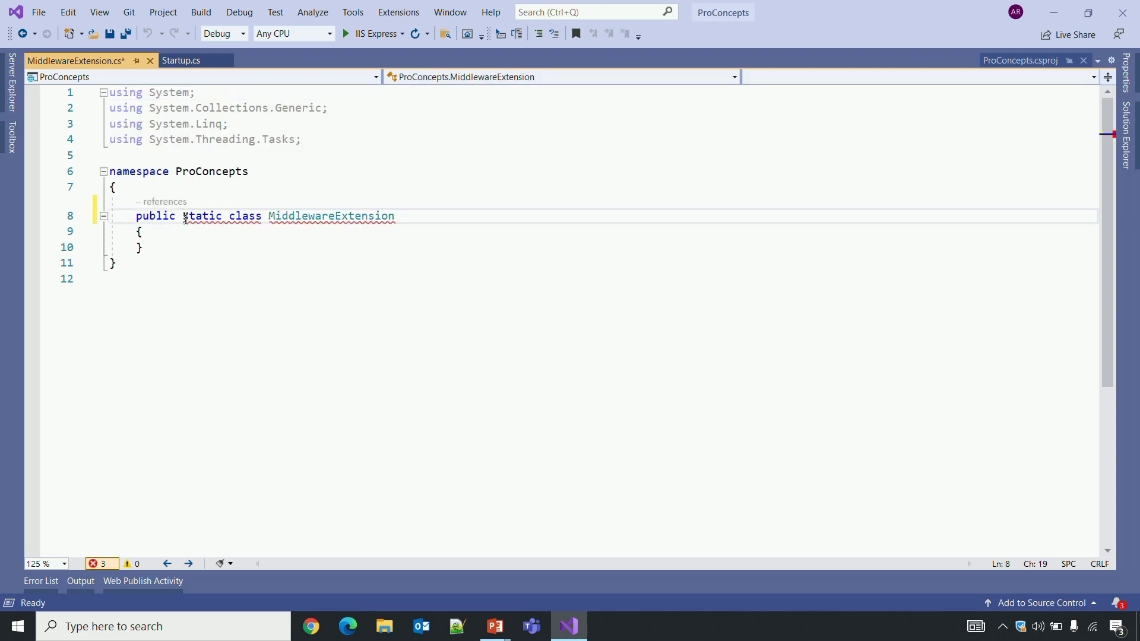
key(Down)
key(Return)
text(public)
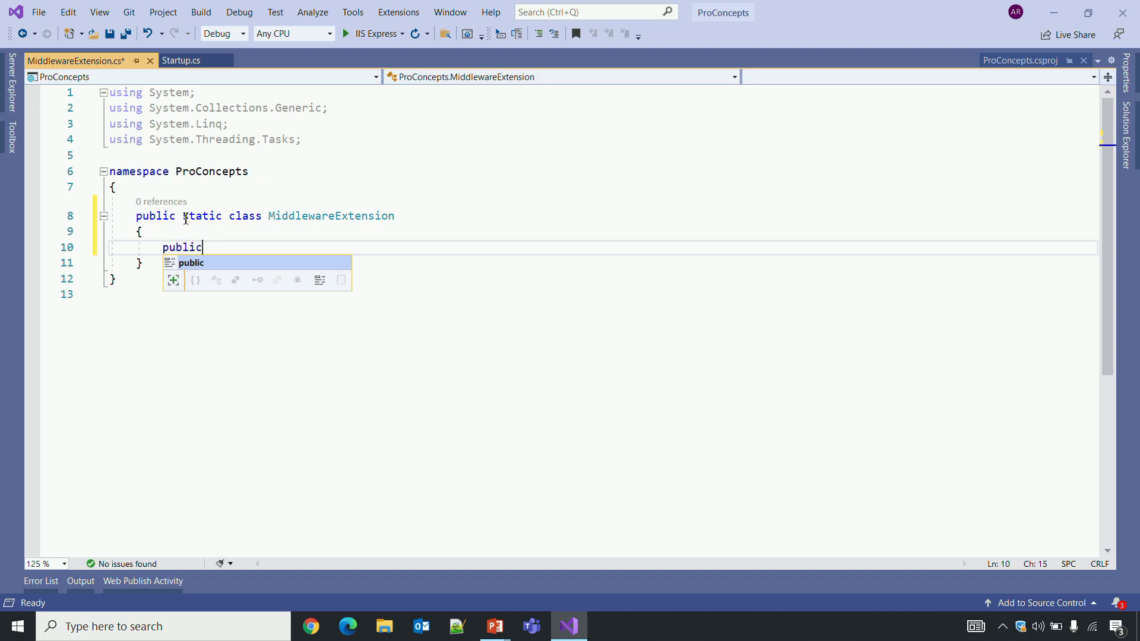
text( static void )
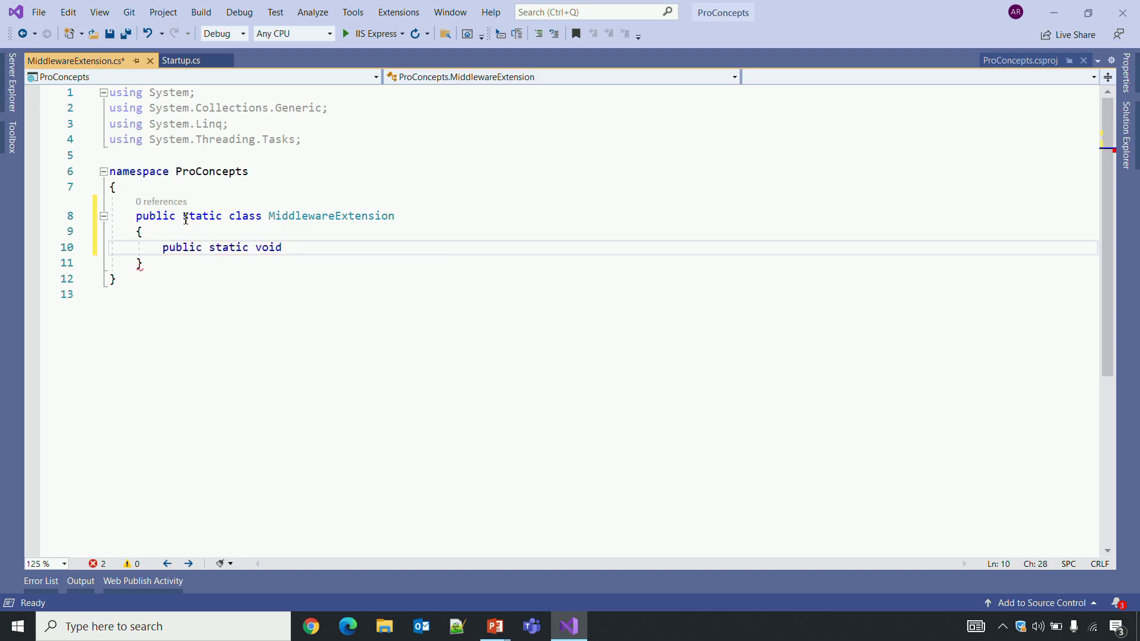
text(MyEx)
key(BackSpace)
key(BackSpace)
text(E)
text(xtensionMiddl)
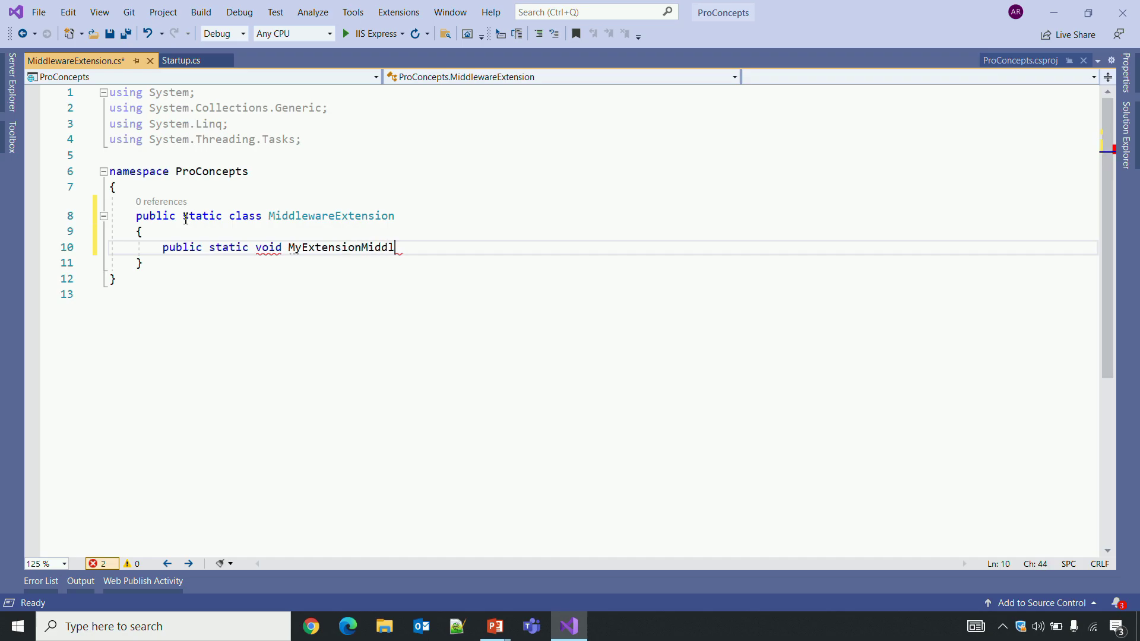
text(eware(t)
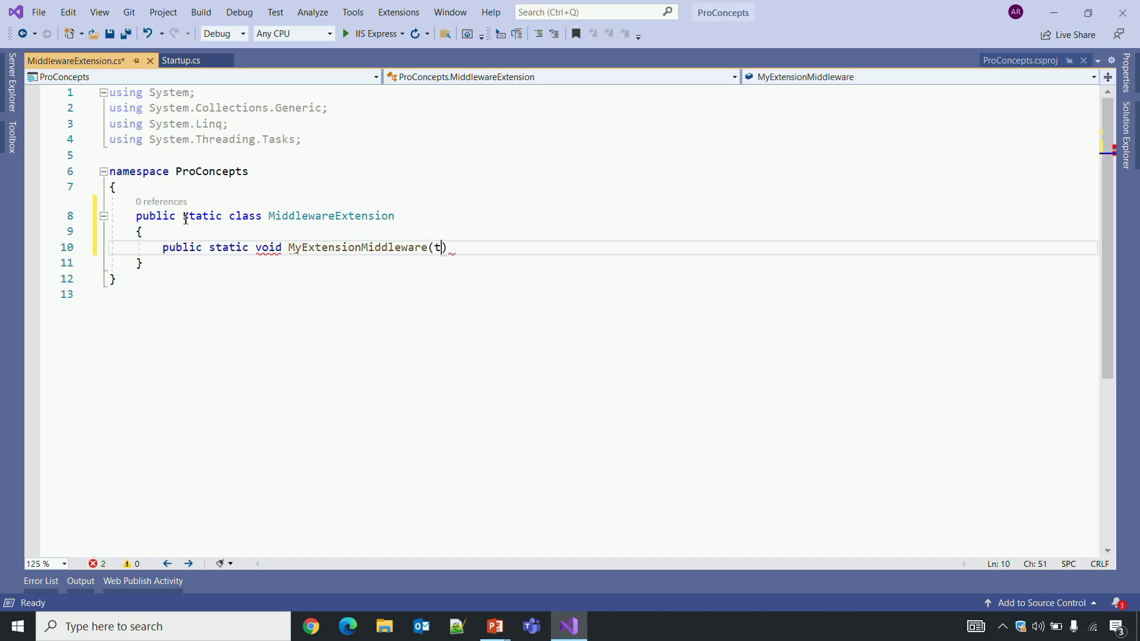
text(his I)
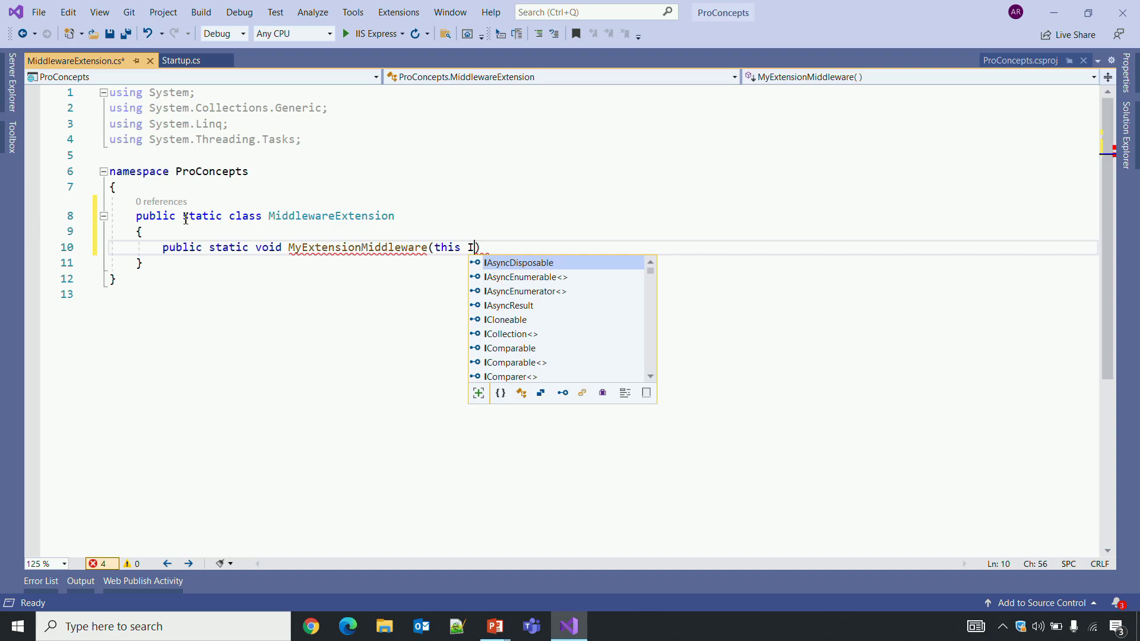
text(Application)
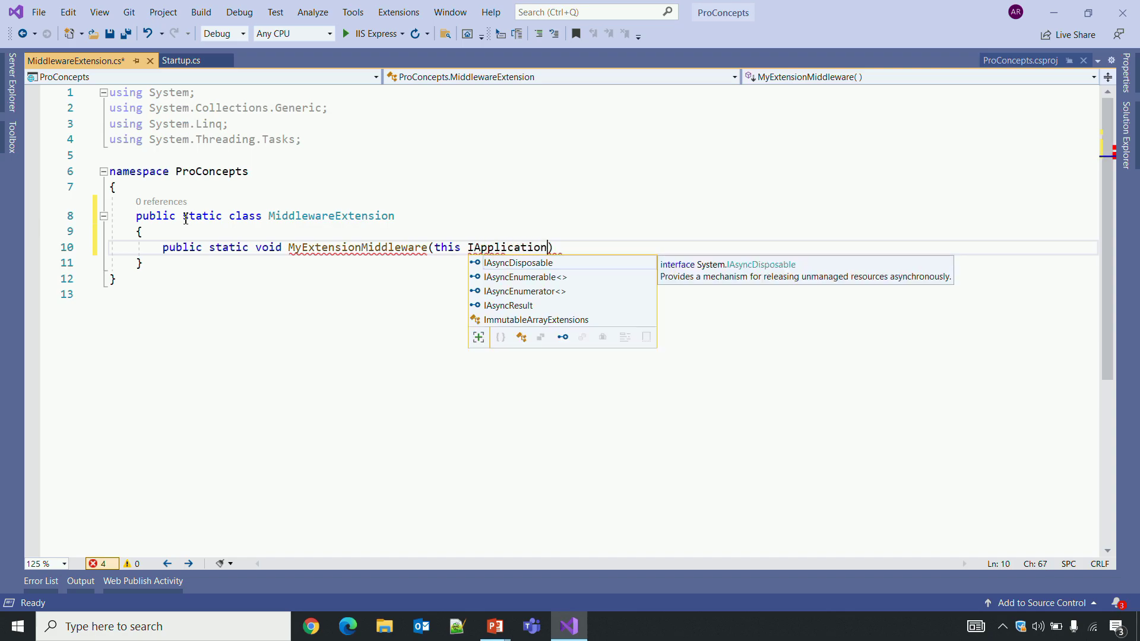
text(Builder app)
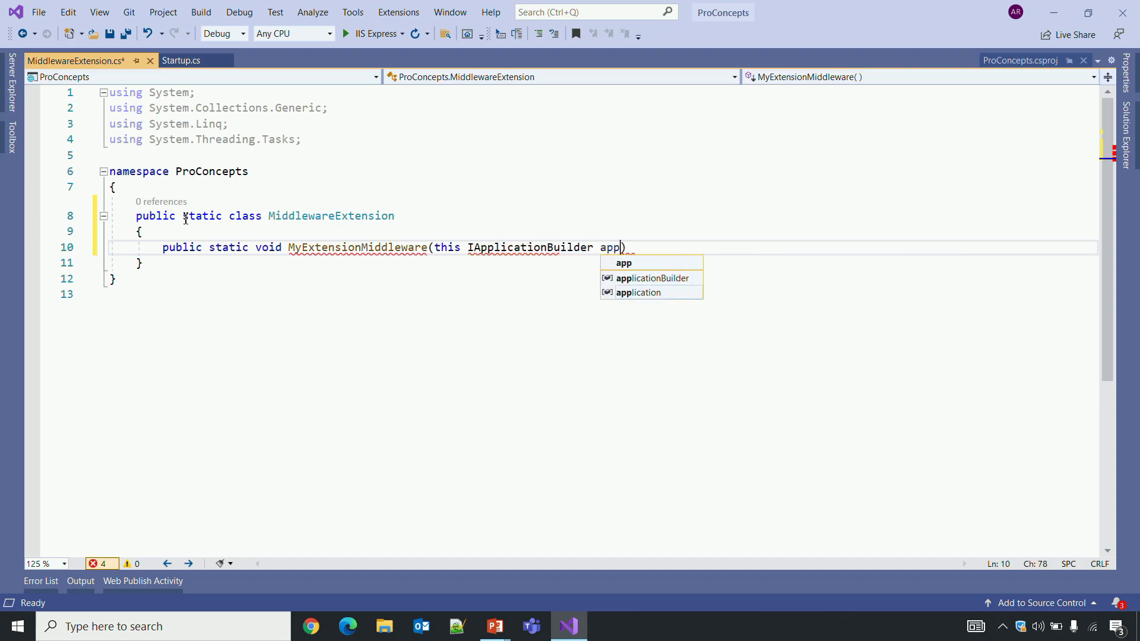
key(Left)
key(Left)
key(Left)
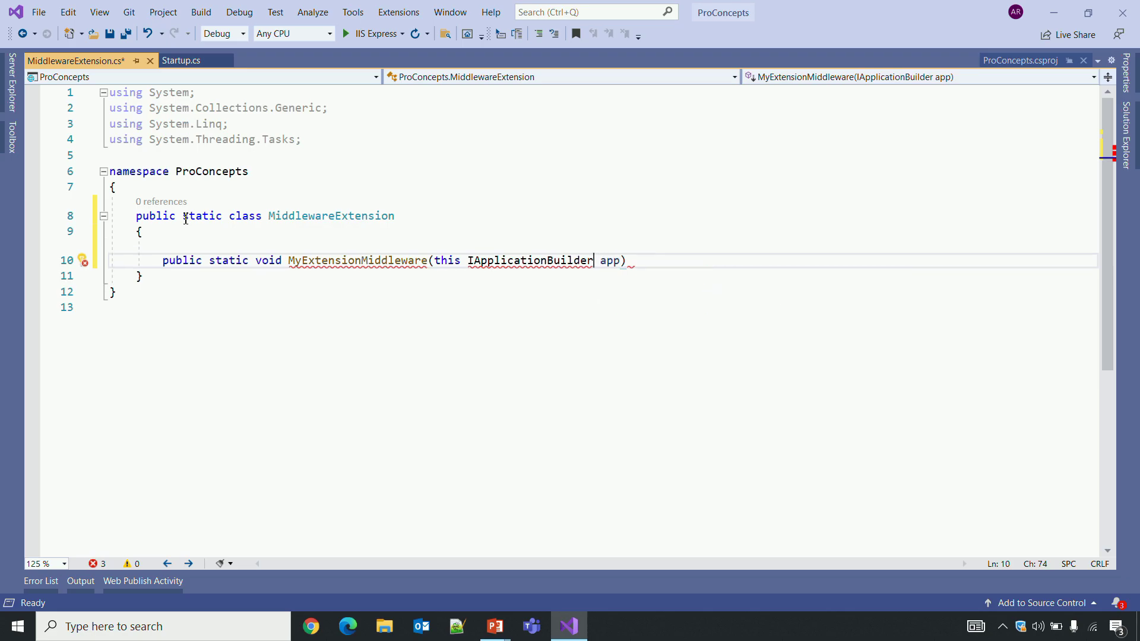
Import Microsoft.AspNetCore.Builder and give the method an empty body
key(ctrl+period)
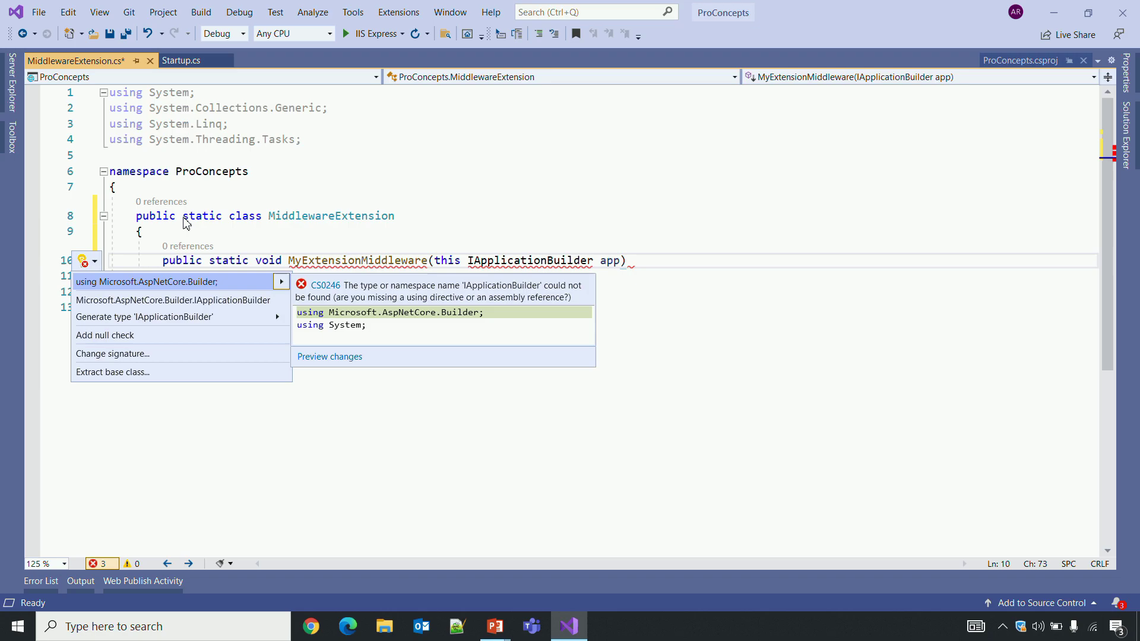
key(Return)
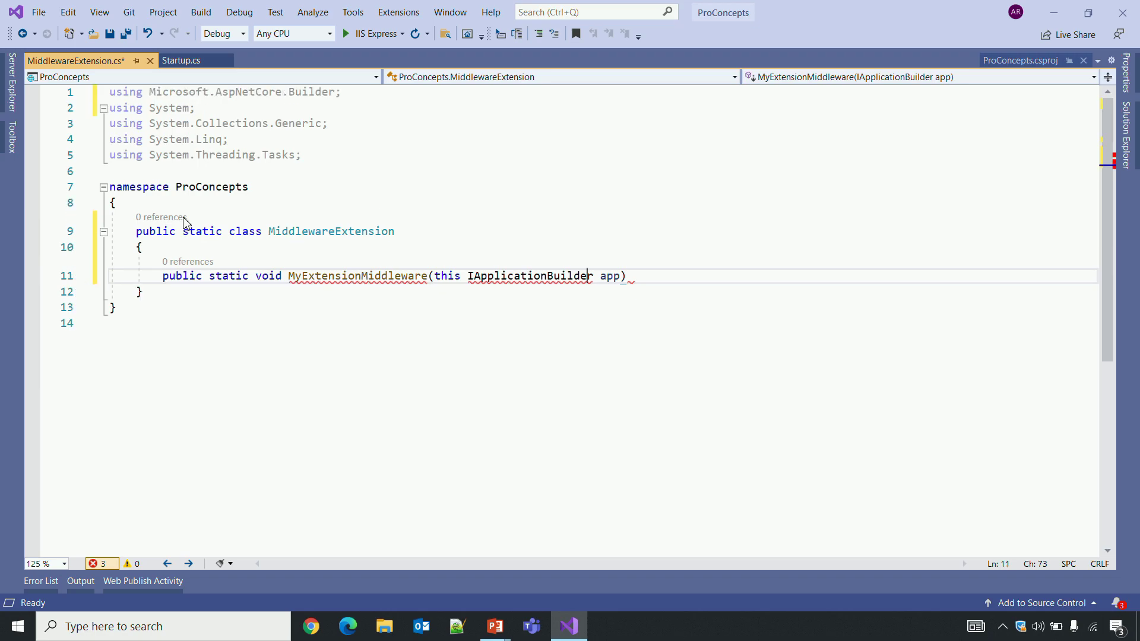
key(Right)
key(Right)
key(Right)
key(Right)
key(Right)
key(Return)
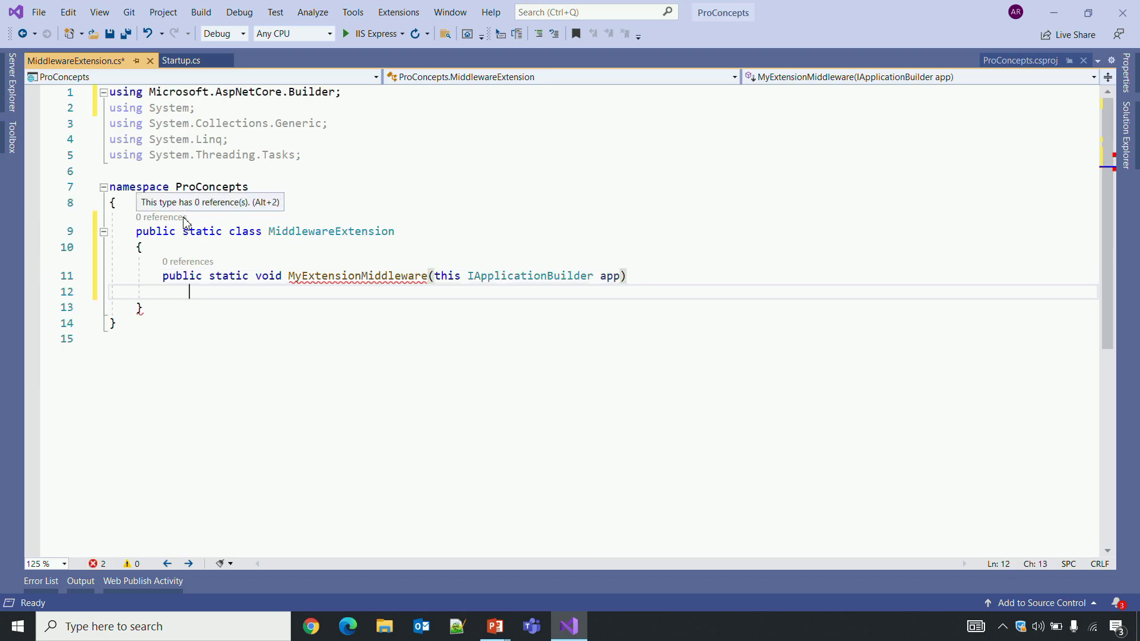
text({)
key(Return)
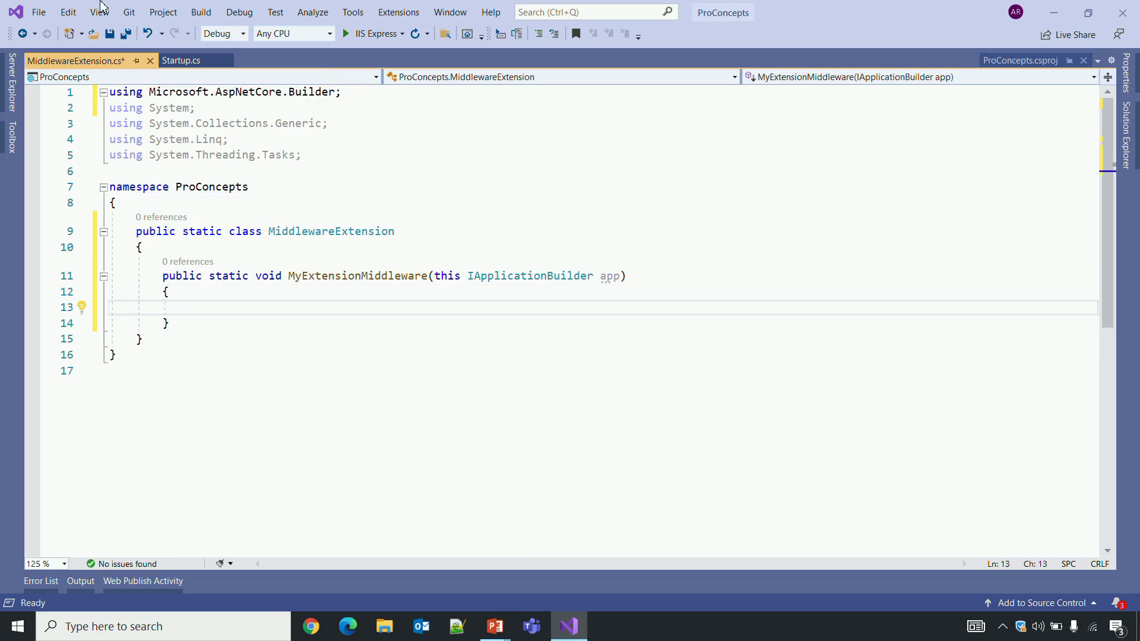
Cut the pipeline code from Startup's Configure and paste it into MyExtensionMiddleware
click(179, 60)
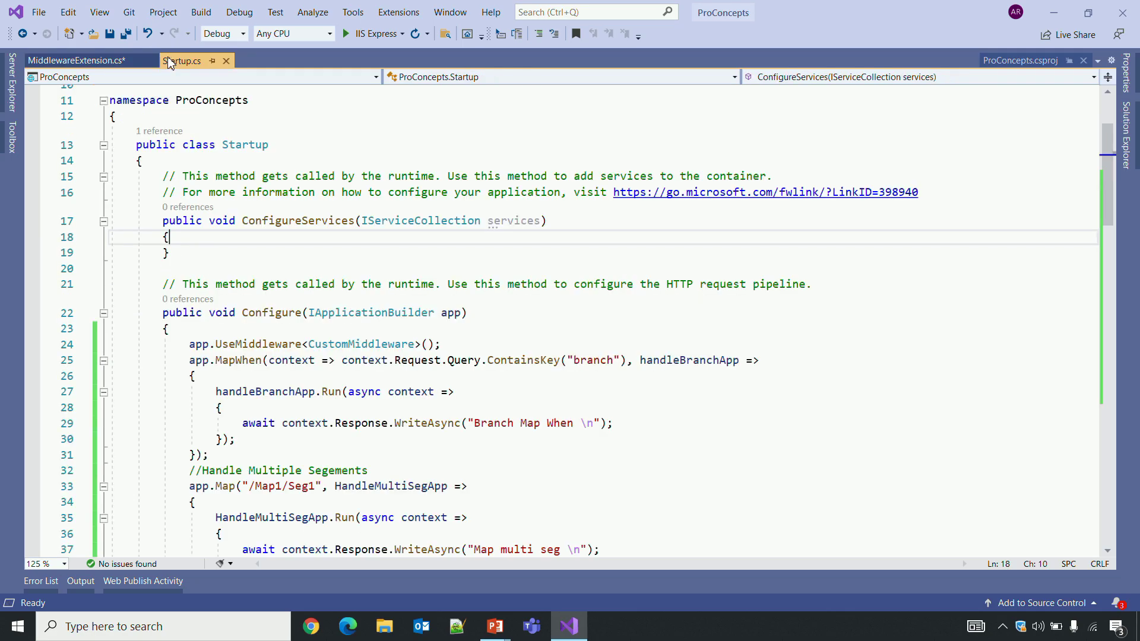
click(193, 347)
scroll(350, 339, down, 5)
scroll(351, 340, down, 4)
scroll(350, 339, down, 3)
scroll(350, 339, down, 4)
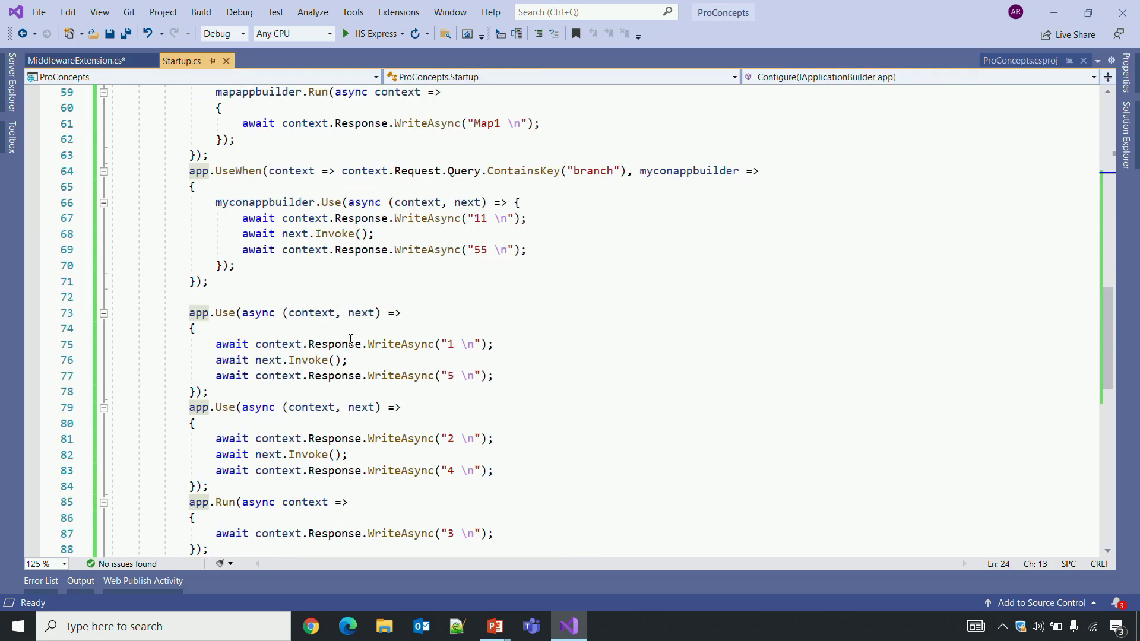
scroll(350, 339, down, 5)
shift+click(244, 379)
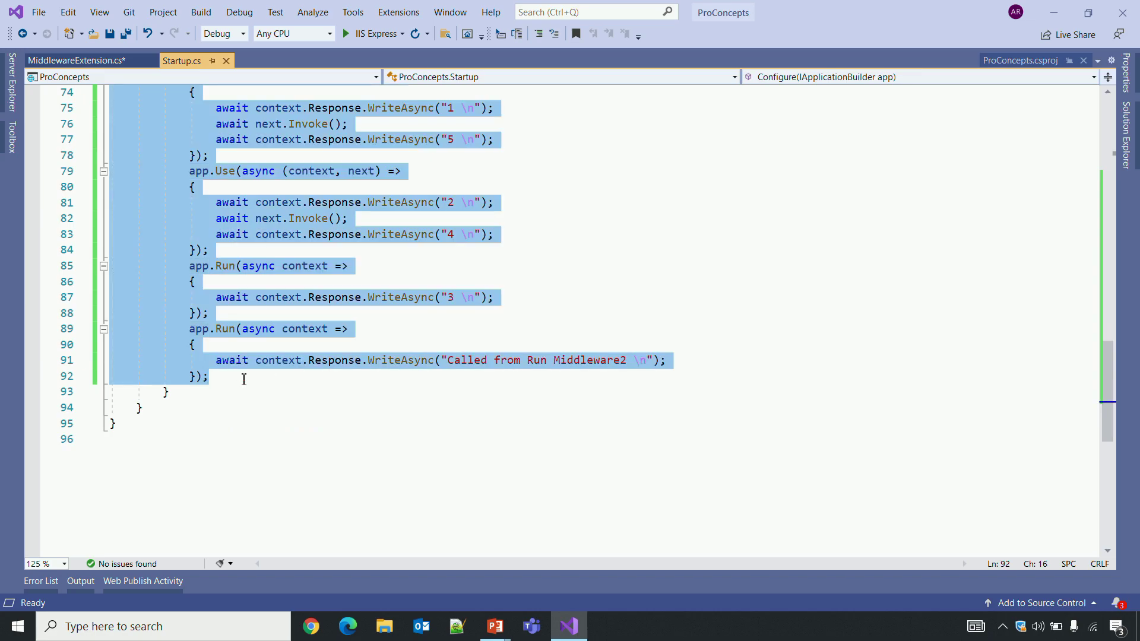
key(ctrl+x)
click(89, 61)
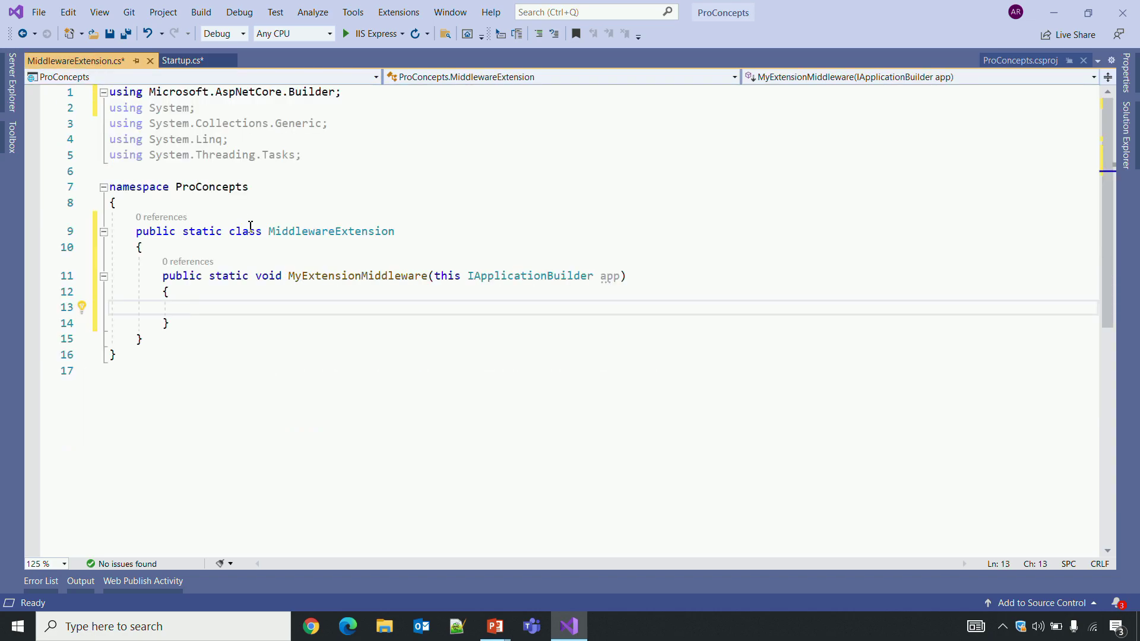
key(ctrl+v)
scroll(664, 303, up, 2)
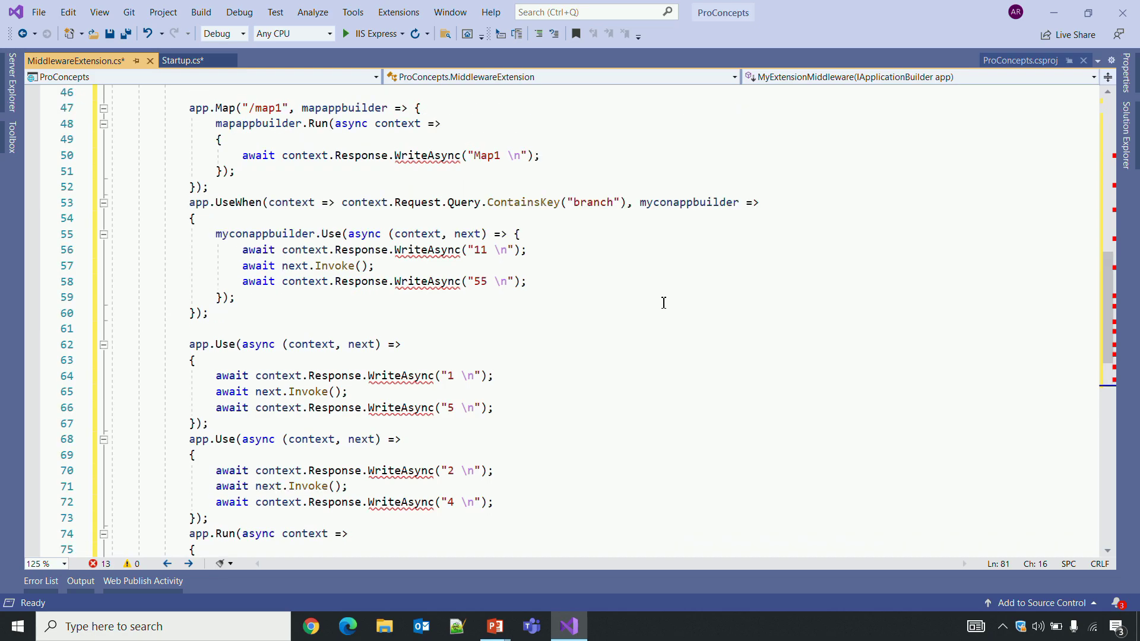
scroll(664, 303, up, 2)
scroll(663, 304, up, 4)
scroll(664, 303, up, 3)
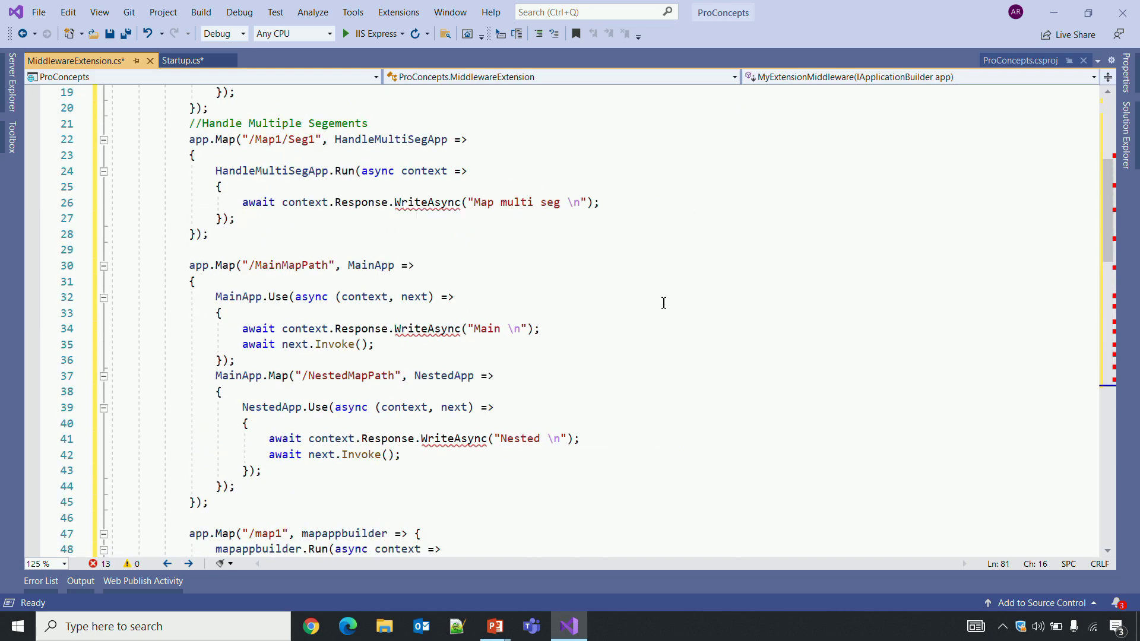
scroll(664, 303, up, 1)
scroll(664, 303, up, 2)
scroll(664, 303, up, 2)
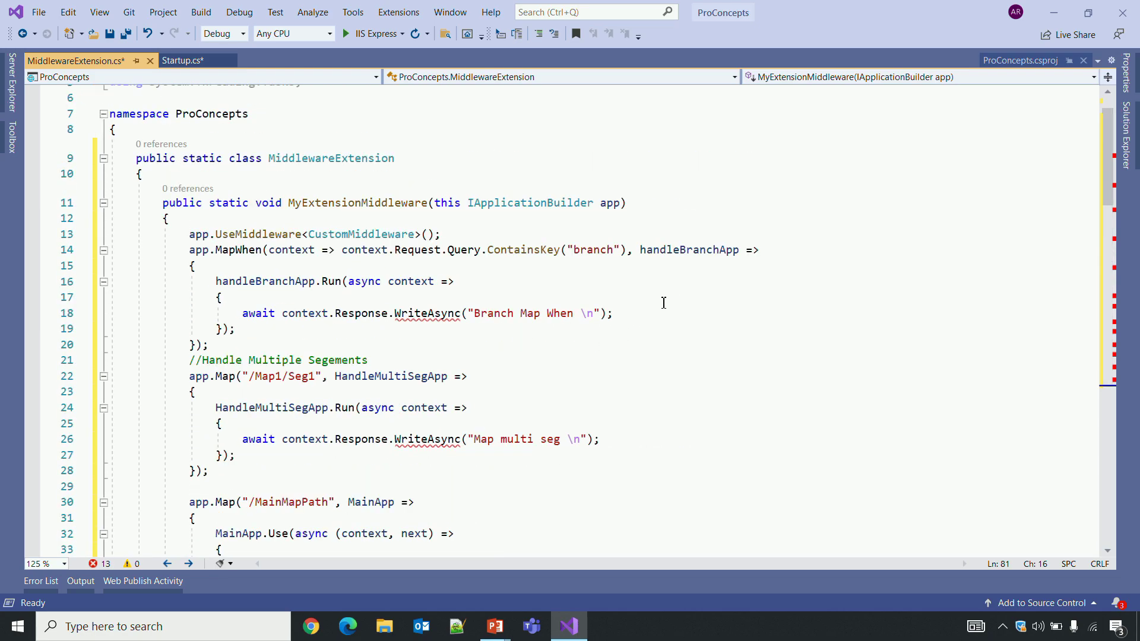
Import Microsoft.AspNetCore.Http to resolve the WriteAsync error
click(424, 313)
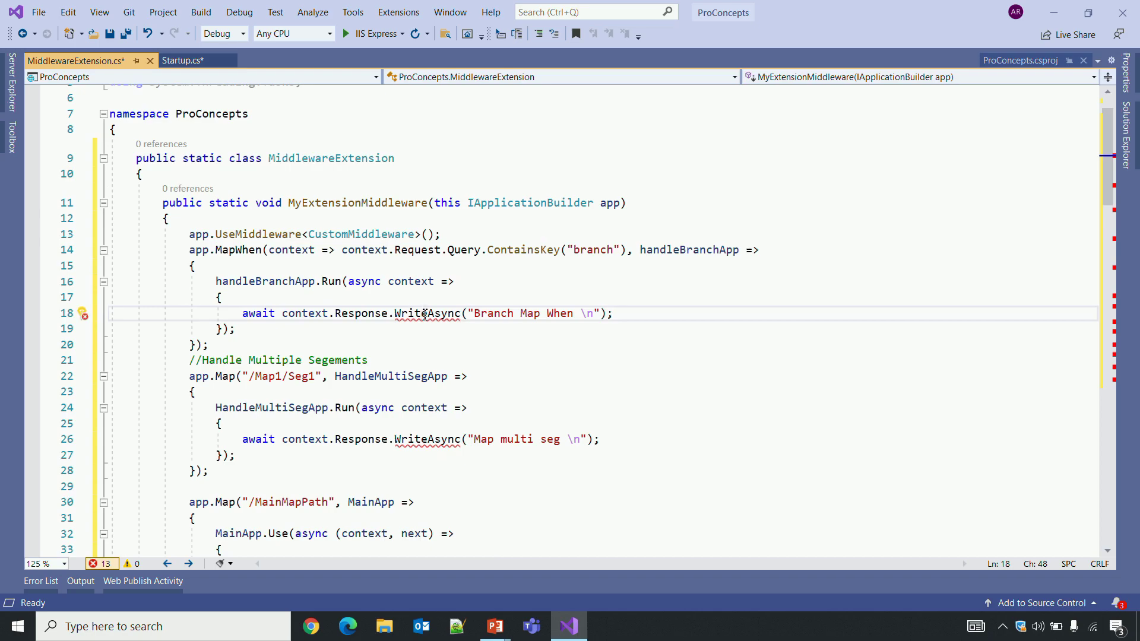
key(ctrl+period)
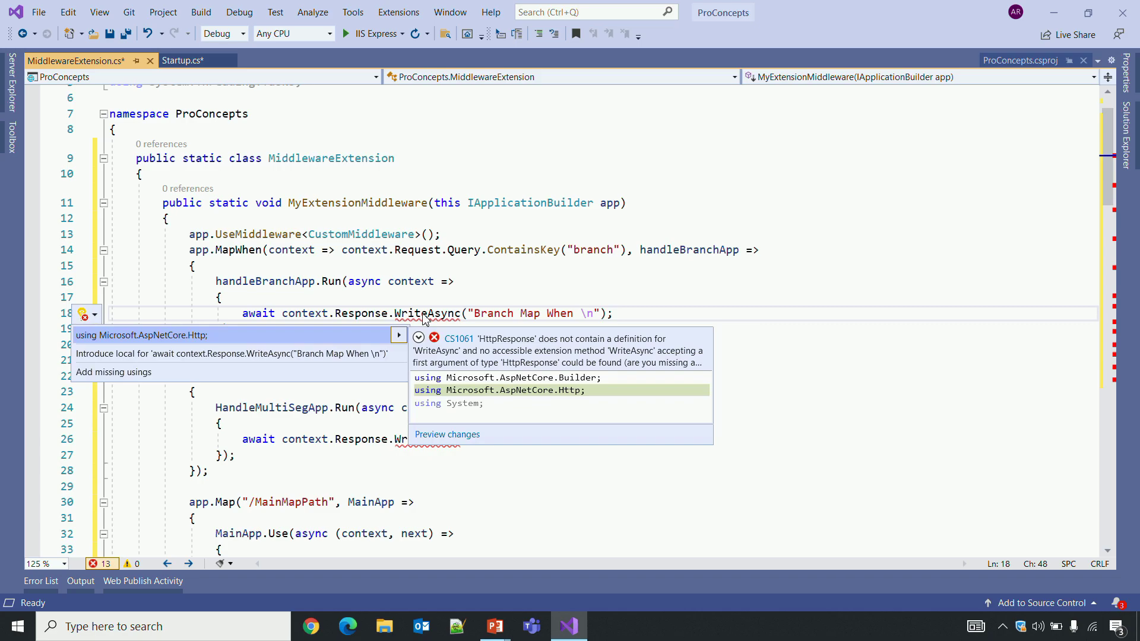
key(Return)
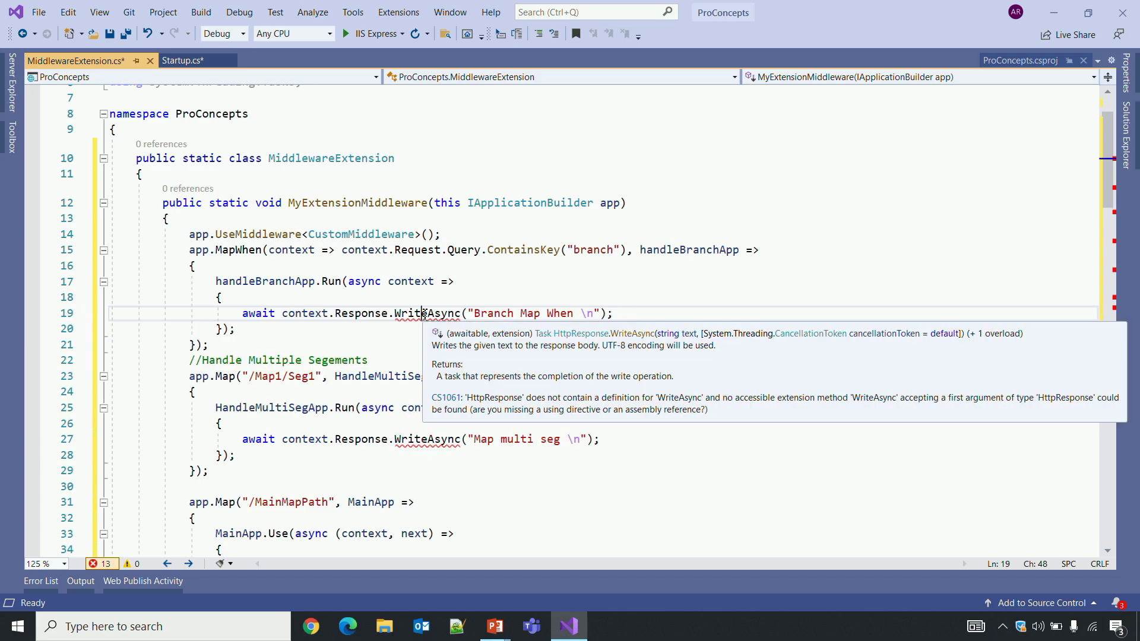
Save all files and call app.MyExtensionMiddleware() in Startup's Configure method
click(126, 33)
mouse_move(182, 60)
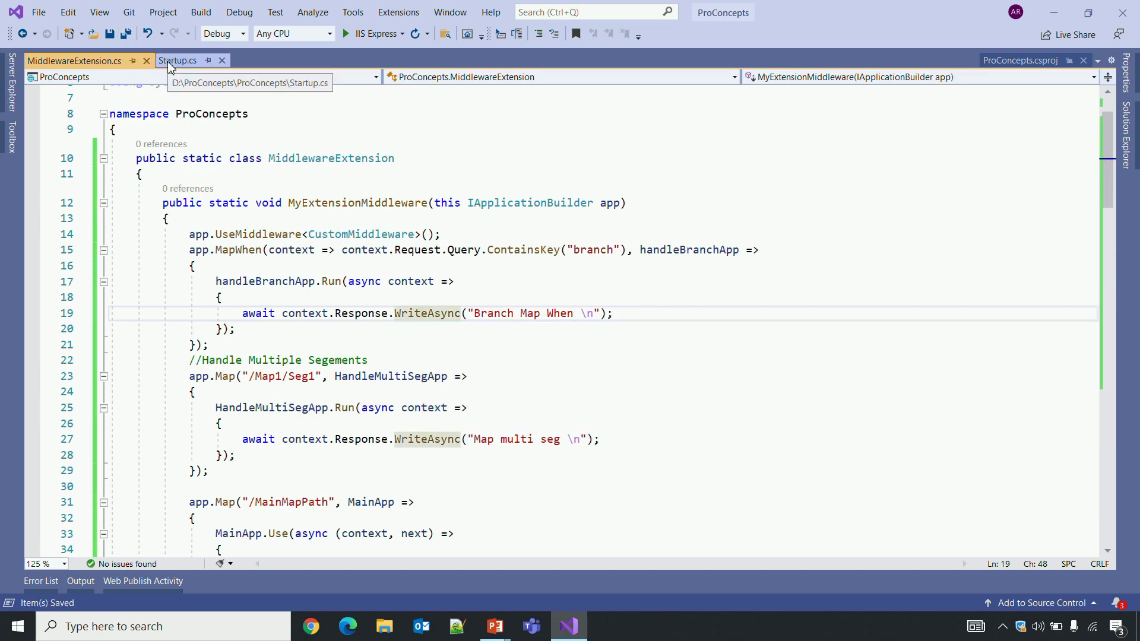
click(170, 66)
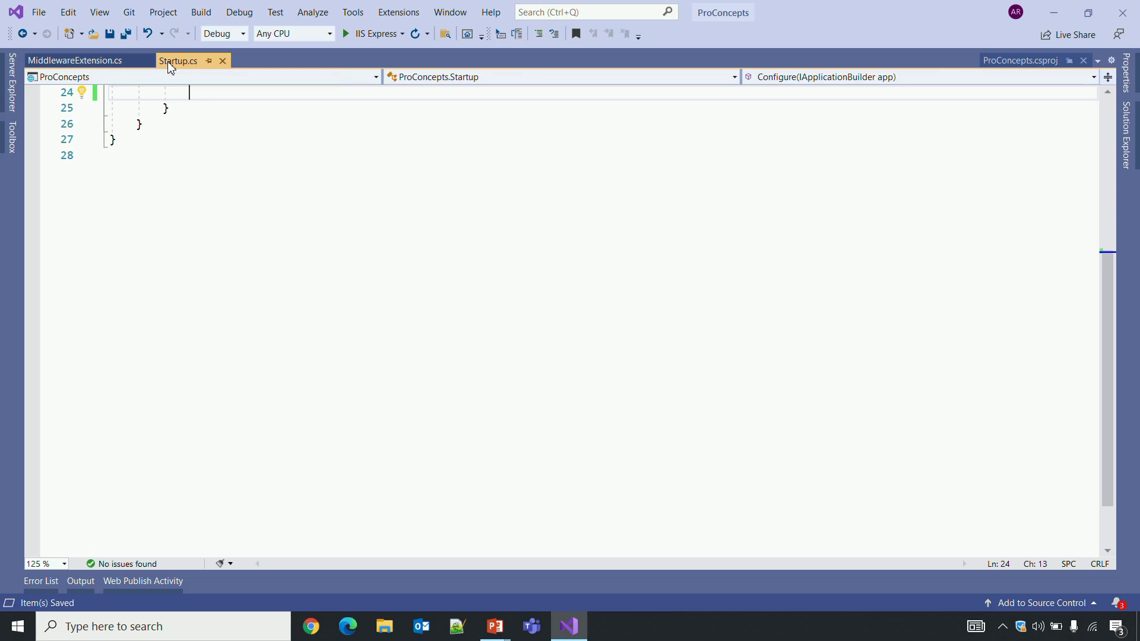
scroll(228, 216, up, 3)
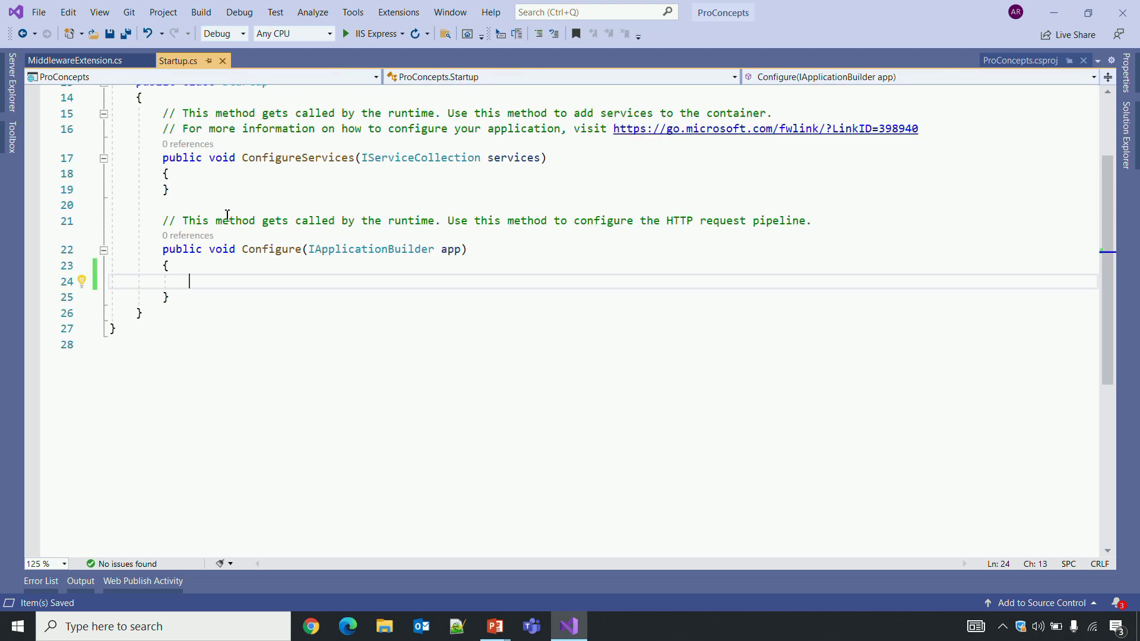
scroll(291, 297, up, 1)
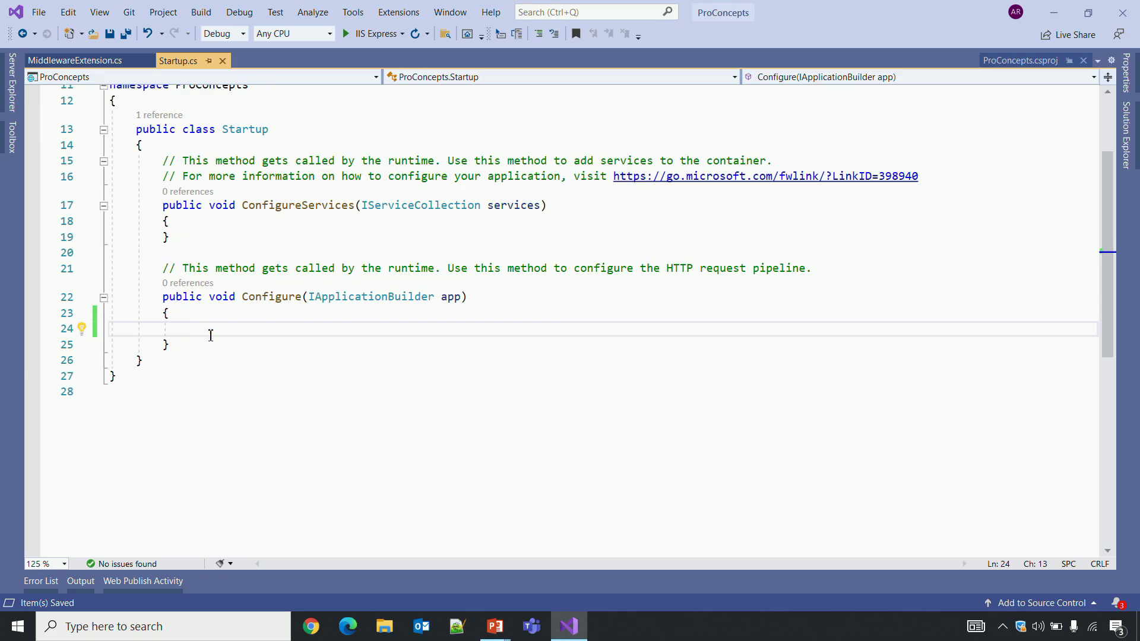
text(app.)
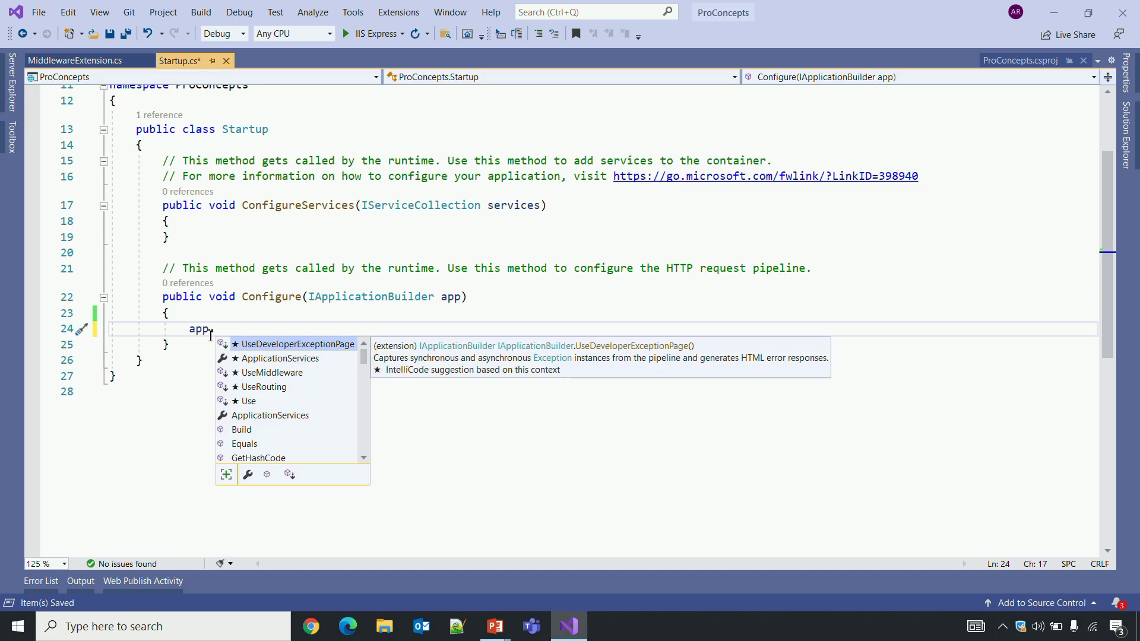
text(myex)
key(Tab)
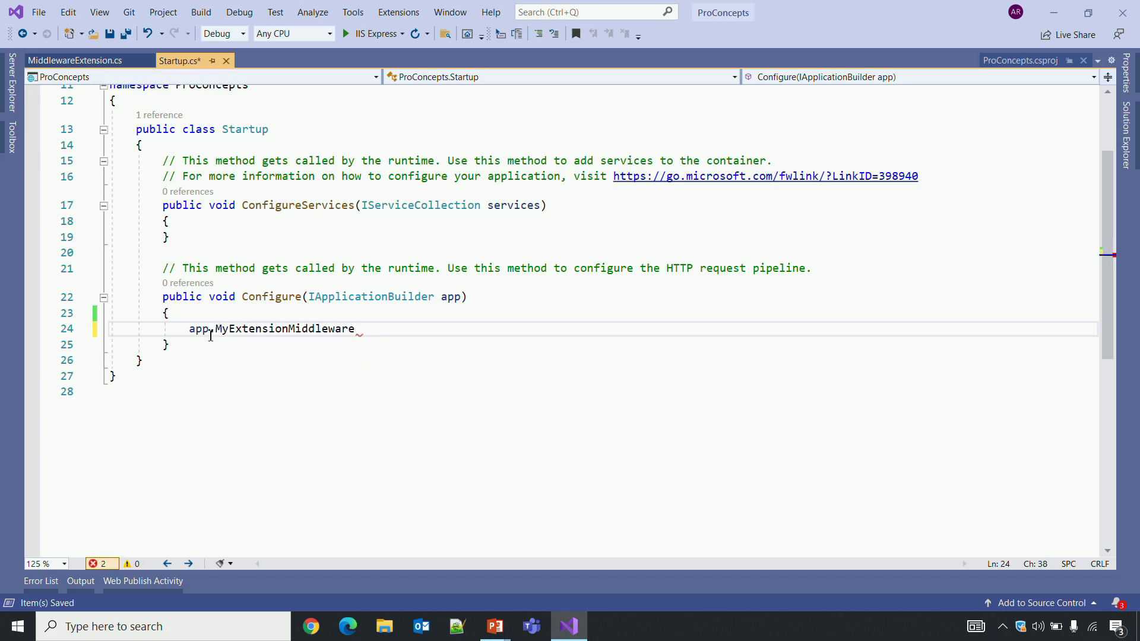
text(();)
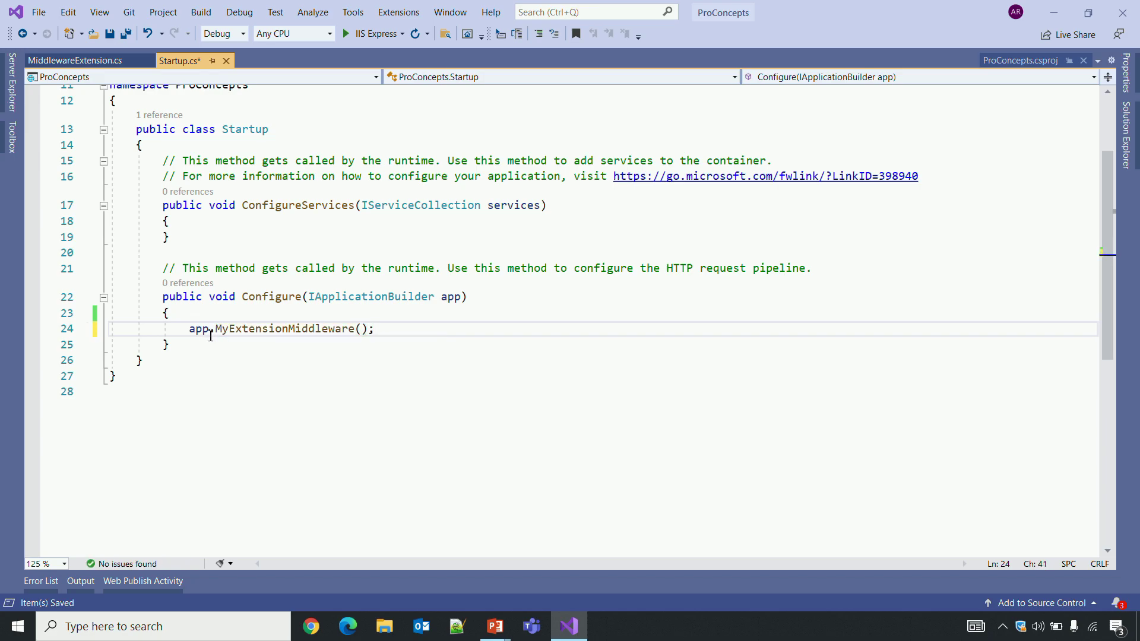
Build the ProConcepts project with Ctrl+Shift+B
key(ctrl+shift+b)
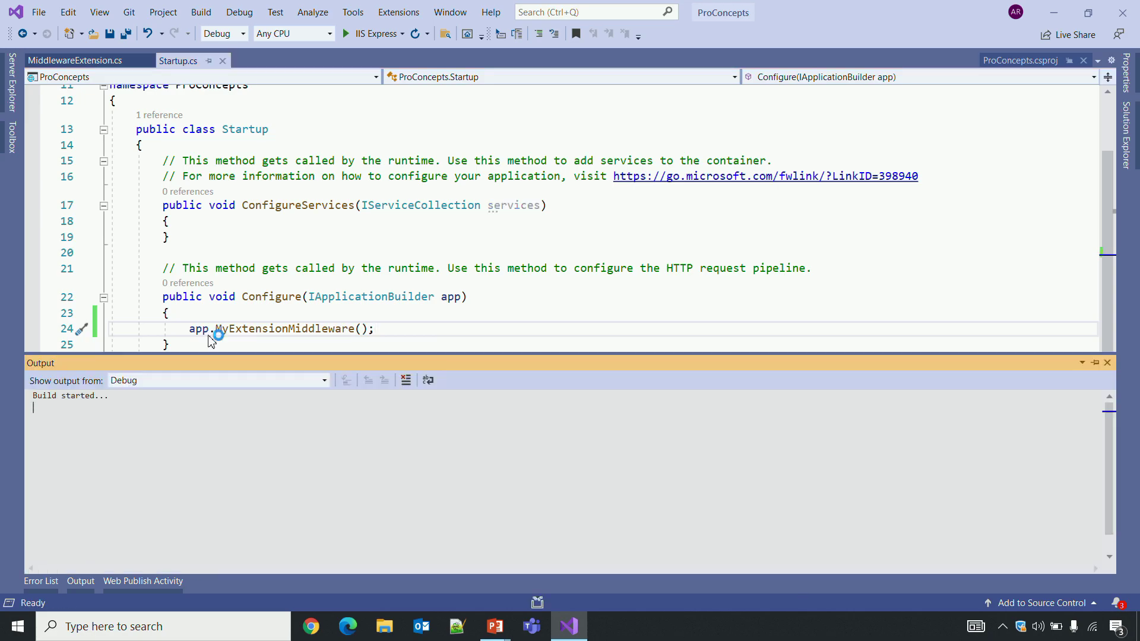